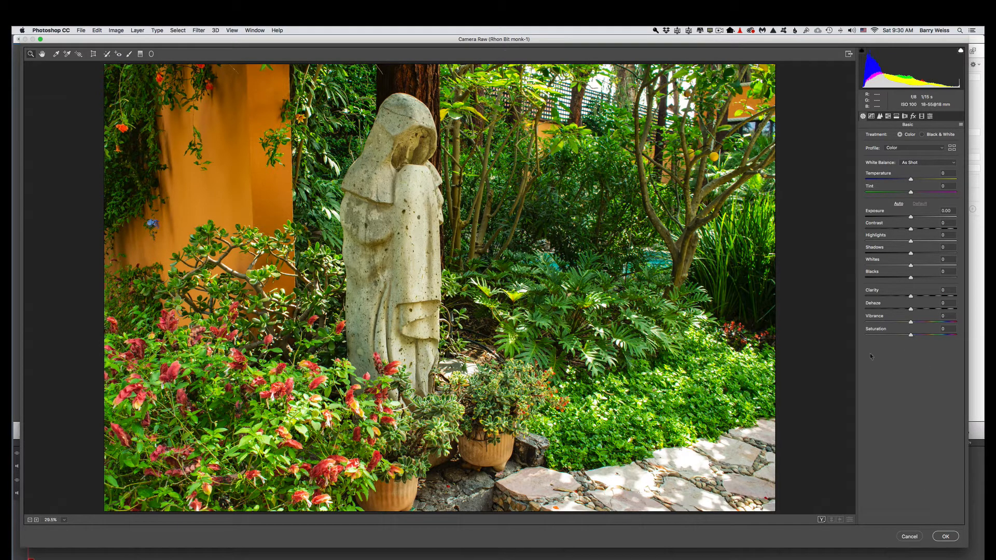
# Apply the Camera Raw filter and duplicate the smart object layer
pyautogui.click(945, 537)
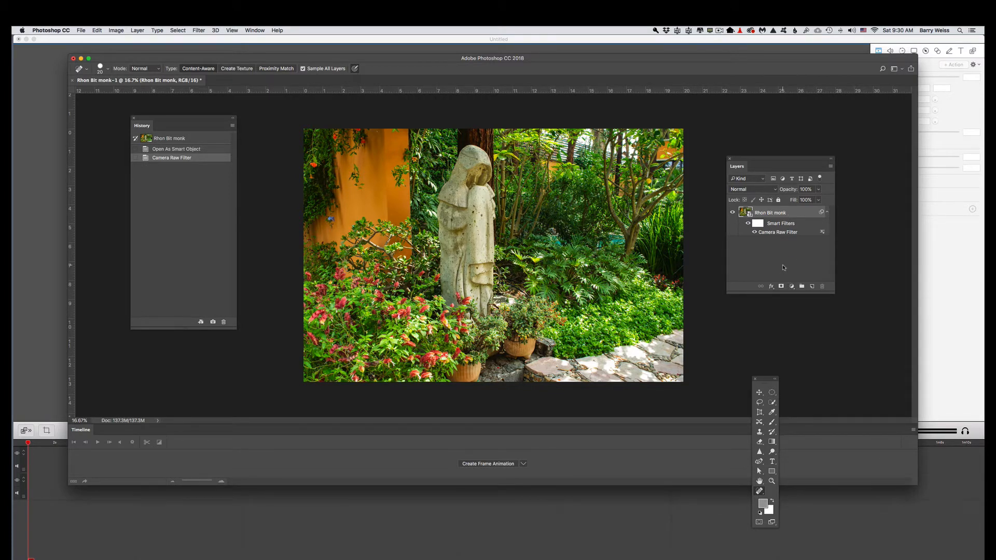
pyautogui.hotkey('ctrl', 'j')
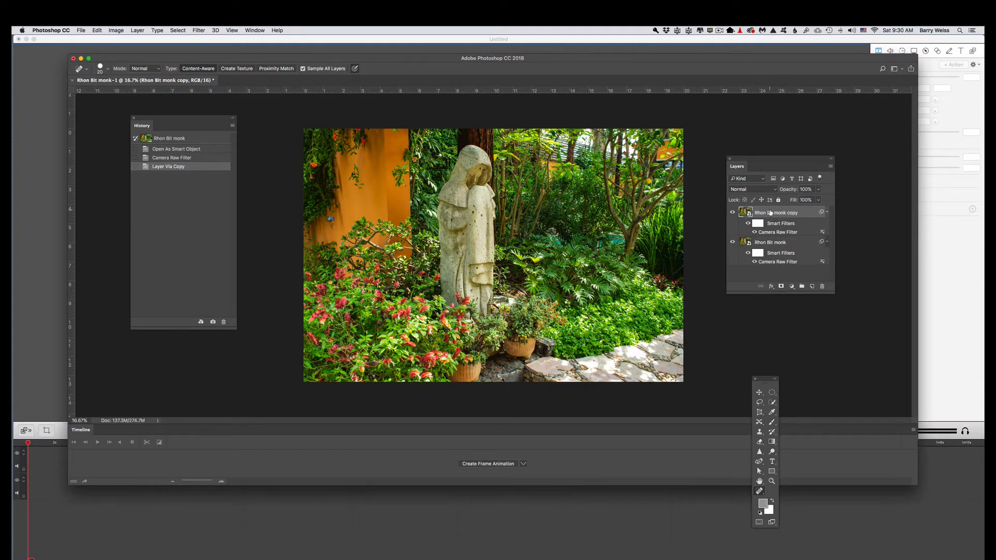
# Open the Camera Raw Filter on the copied layer, choose the Radial Filter, set temperature to +21 and the effect to Outside
pyautogui.click(198, 30)
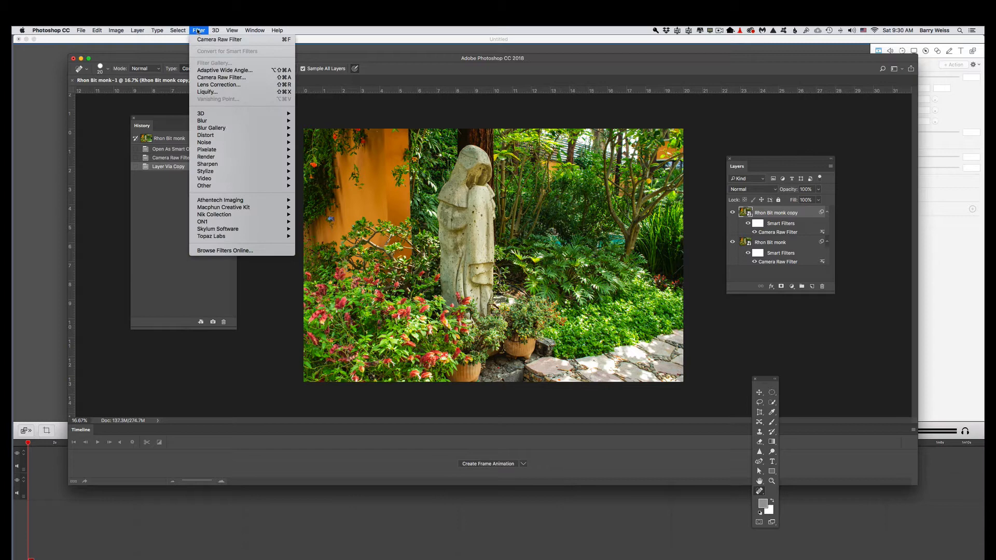
pyautogui.click(207, 78)
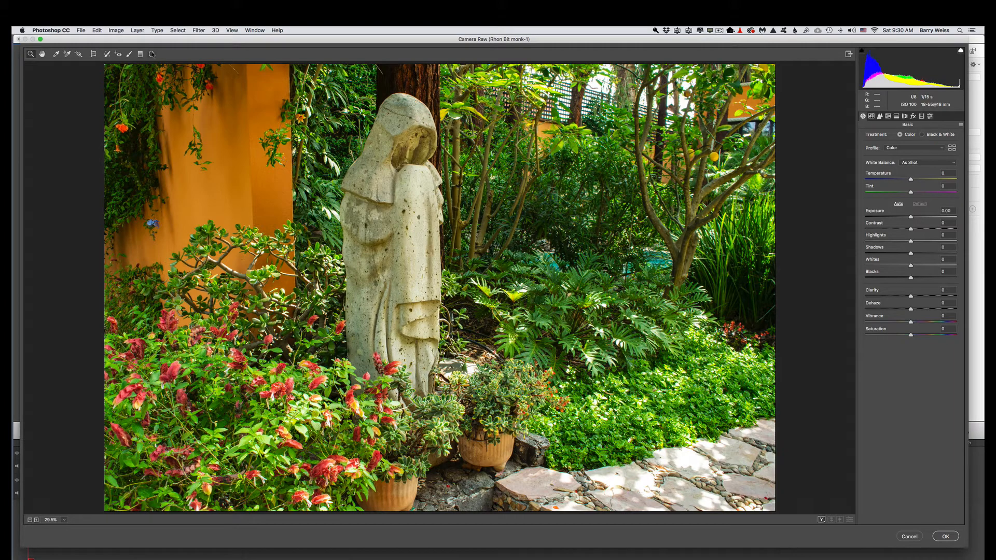
pyautogui.click(151, 54)
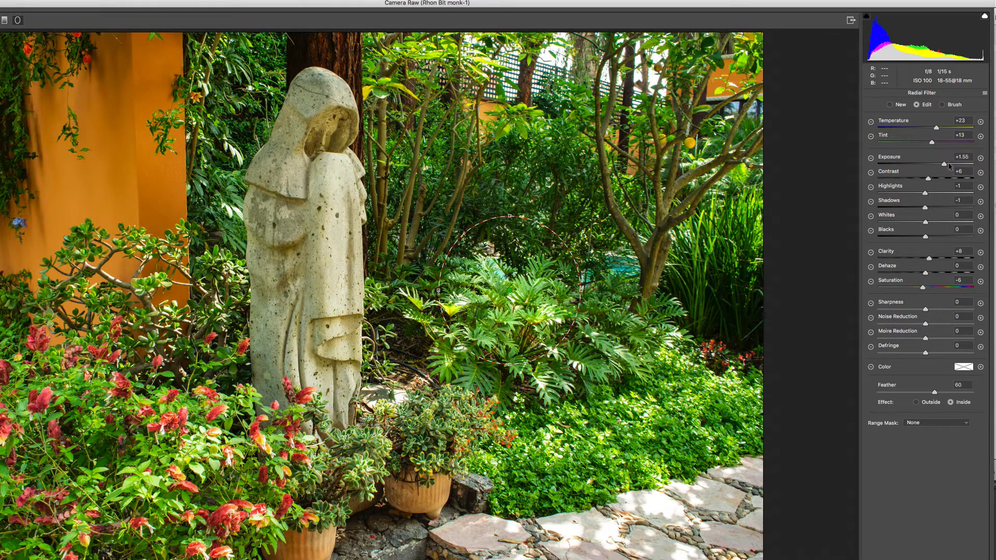
pyautogui.moveTo(945, 178)
pyautogui.mouseDown()
pyautogui.moveTo(990, 176)
pyautogui.moveTo(853, 175)
pyautogui.moveTo(930, 164)
pyautogui.mouseUp()
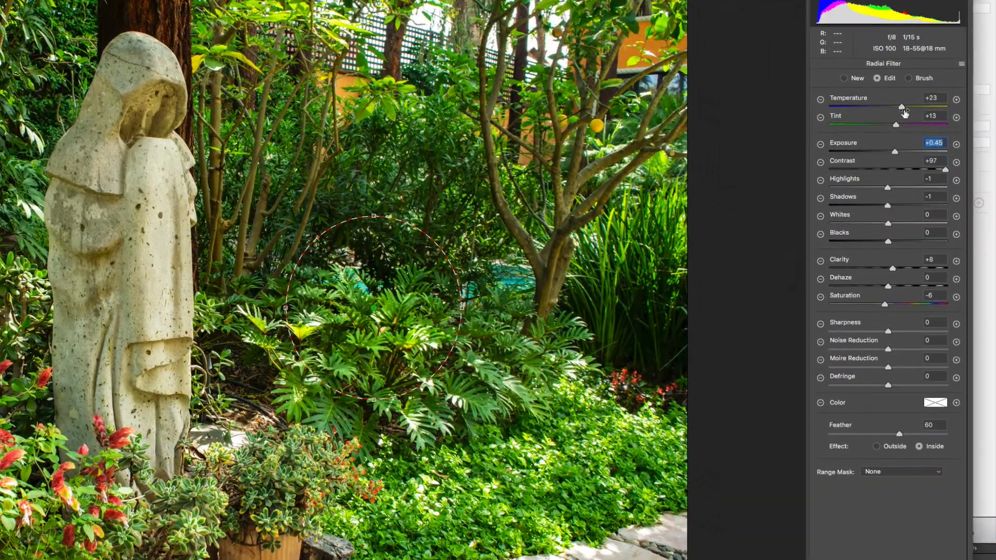
pyautogui.moveTo(903, 108); pyautogui.dragTo(900, 107)
pyautogui.click(875, 449)
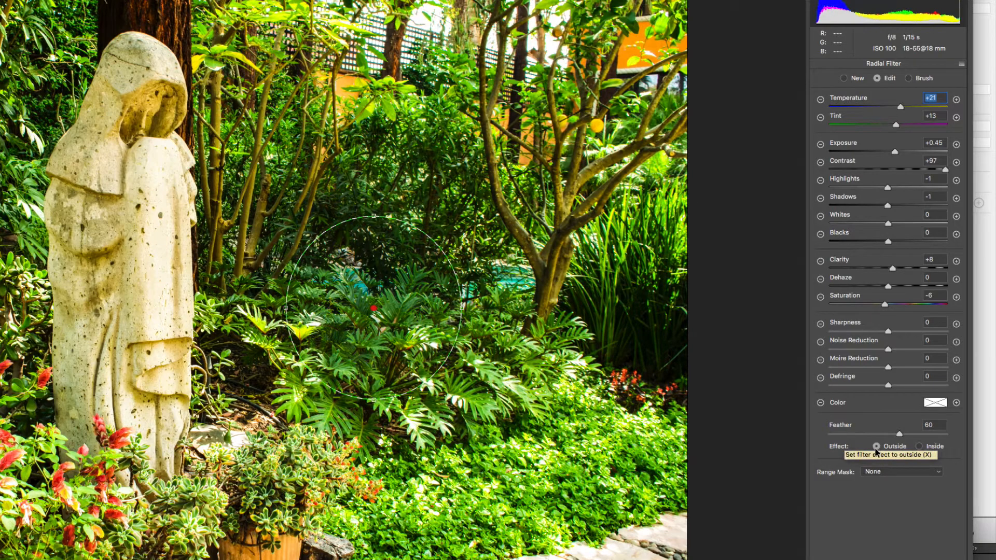
# Draw a radial filter over the central ferns and set its exposure to 0.45
pyautogui.moveTo(502, 373); pyautogui.dragTo(582, 434)
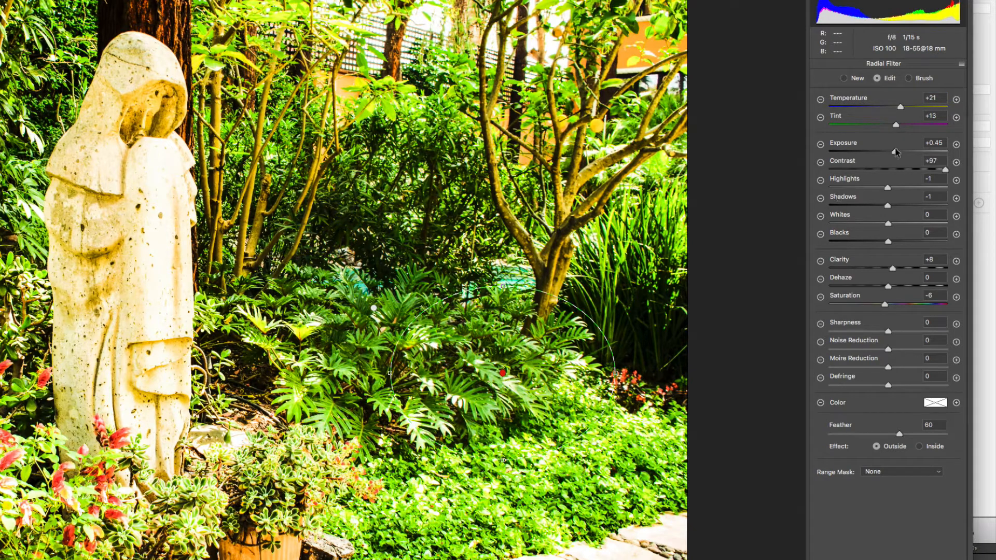
pyautogui.moveTo(945, 169); pyautogui.dragTo(816, 160)
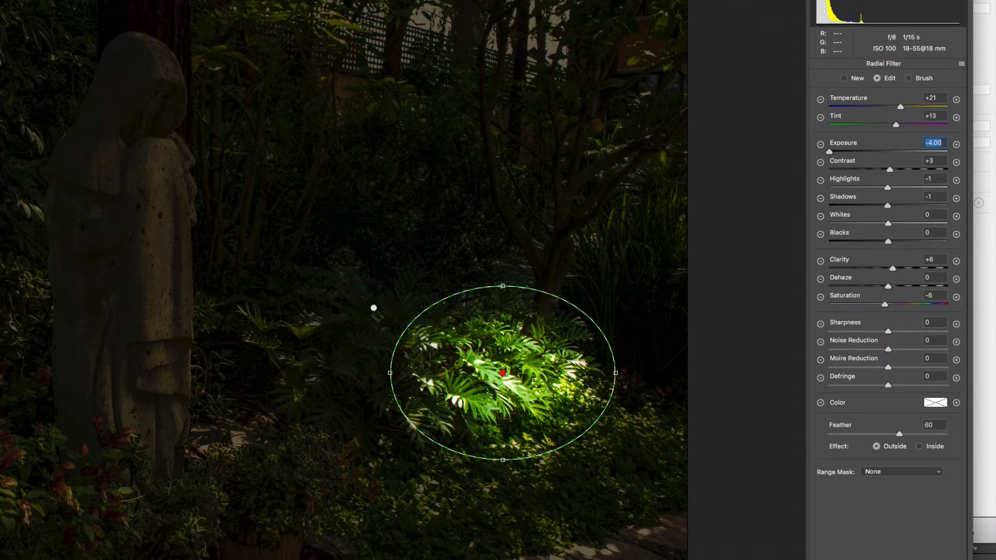
pyautogui.write('0.45')
pyautogui.press('Return')
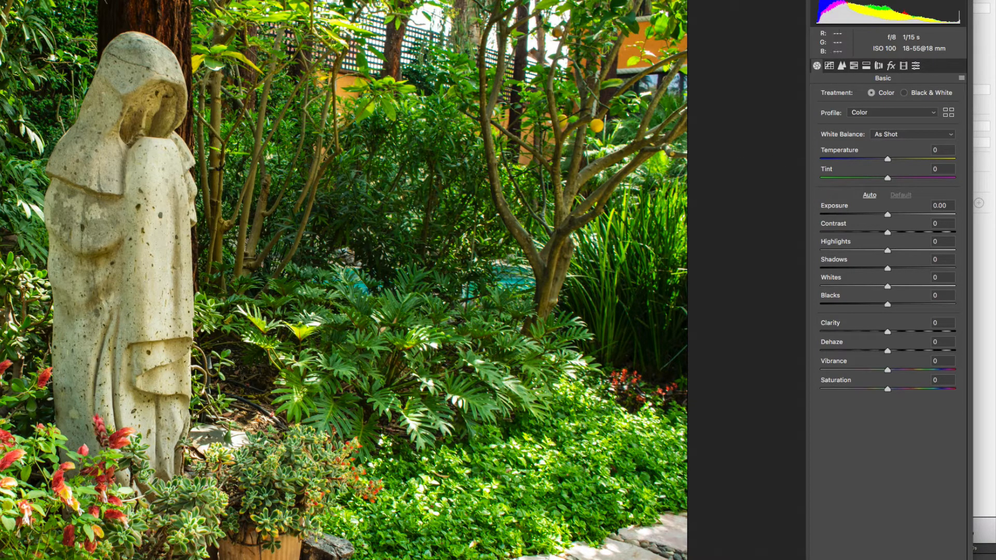
# Draw an elliptical radial filter around the statue with exposure -4.00 outside, widen it, and apply the filter
pyautogui.press('j')
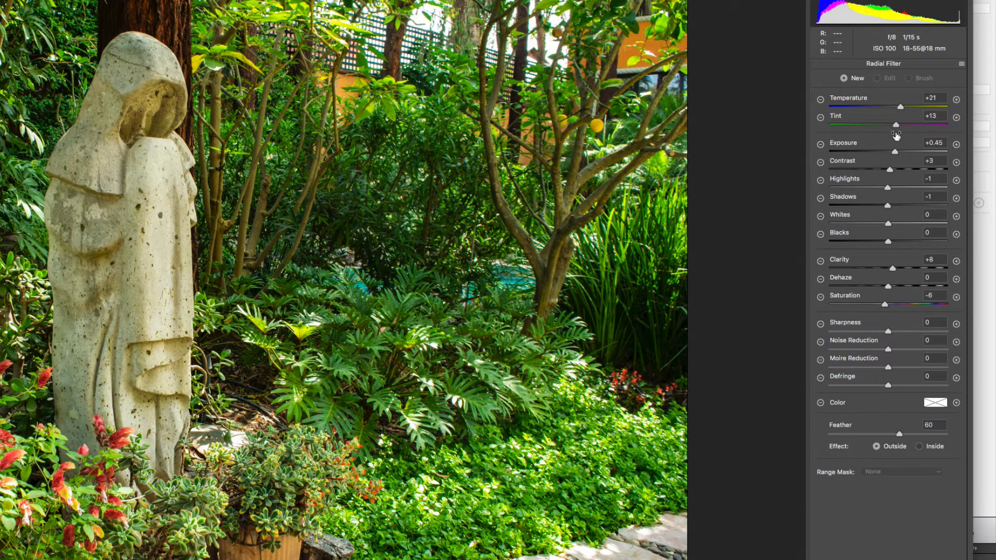
pyautogui.moveTo(894, 152); pyautogui.dragTo(876, 157)
pyautogui.click(125, 232)
pyautogui.moveTo(125, 231); pyautogui.dragTo(132, 261)
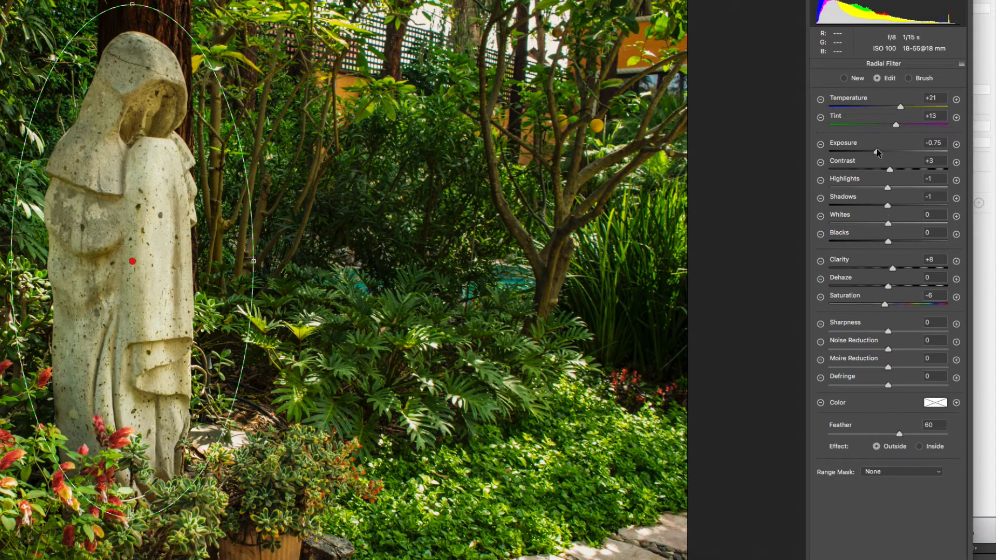
pyautogui.moveTo(877, 152); pyautogui.dragTo(823, 165)
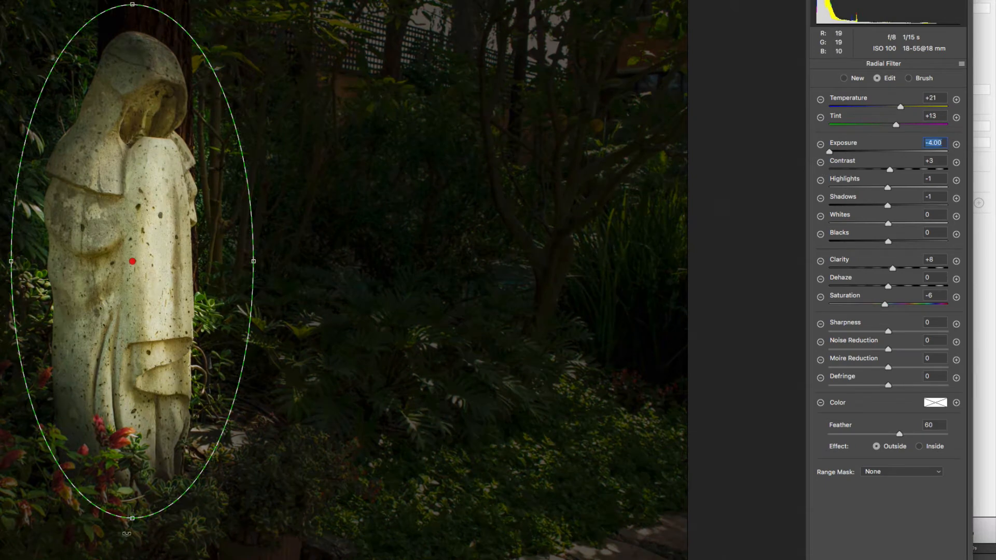
pyautogui.moveTo(132, 517); pyautogui.dragTo(129, 540)
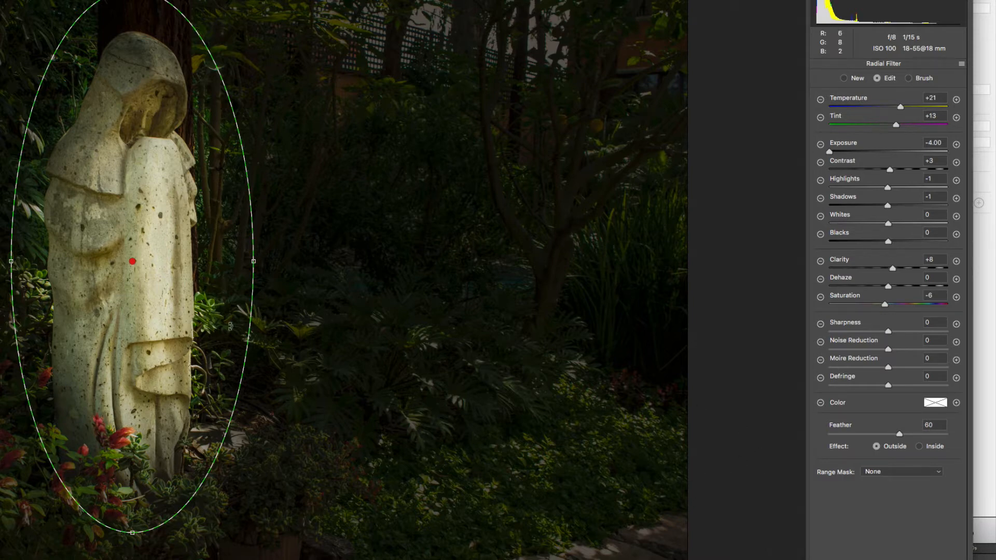
pyautogui.moveTo(251, 260); pyautogui.dragTo(264, 261)
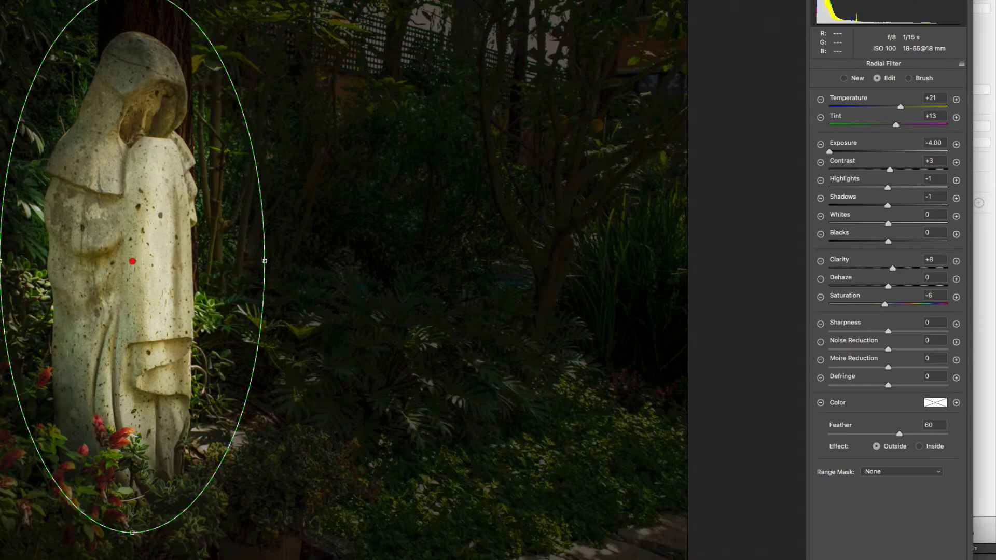
pyautogui.press('Return')
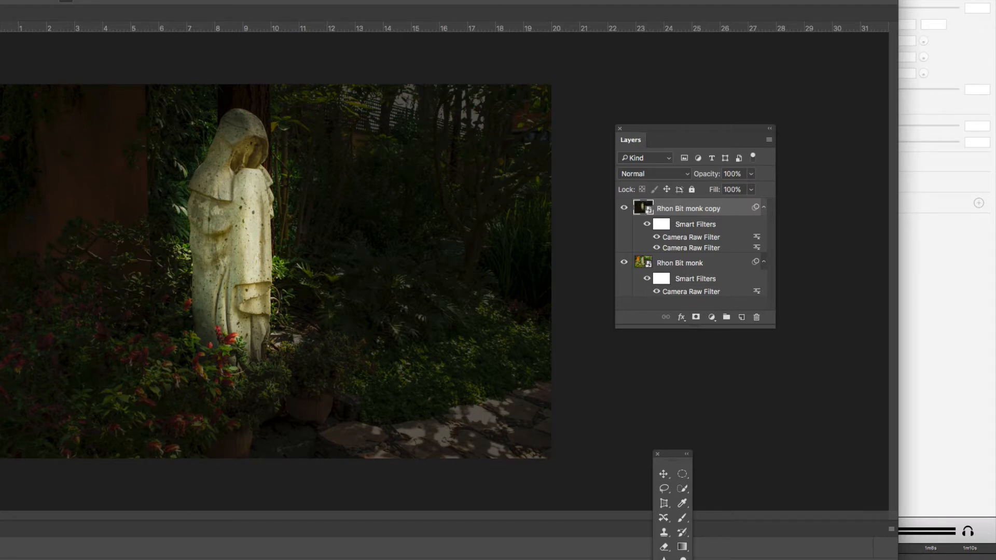
# Reopen Camera Raw and add an Inside radial filter on the statue's head with exposure +1.05 and temperature +13
pyautogui.press('super+shift+a')
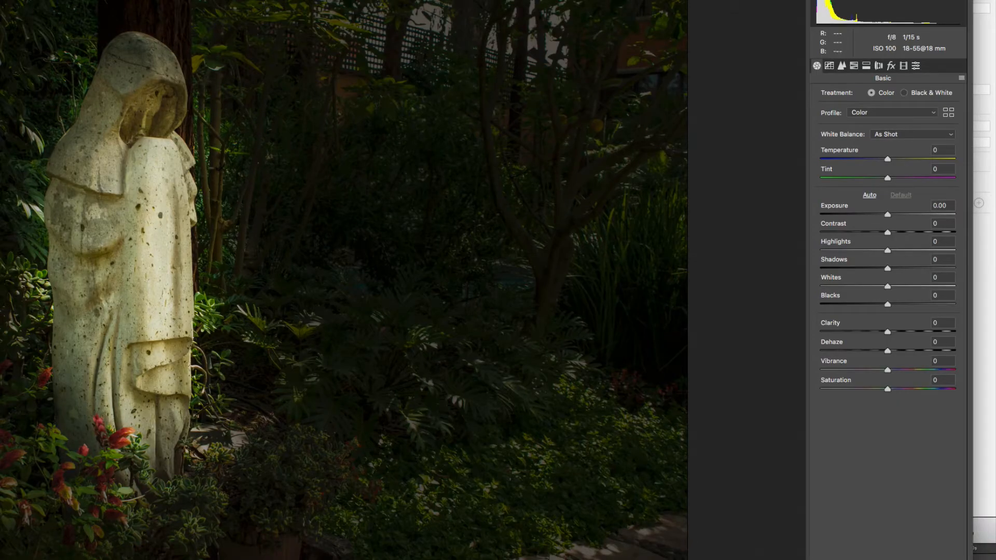
pyautogui.press('j')
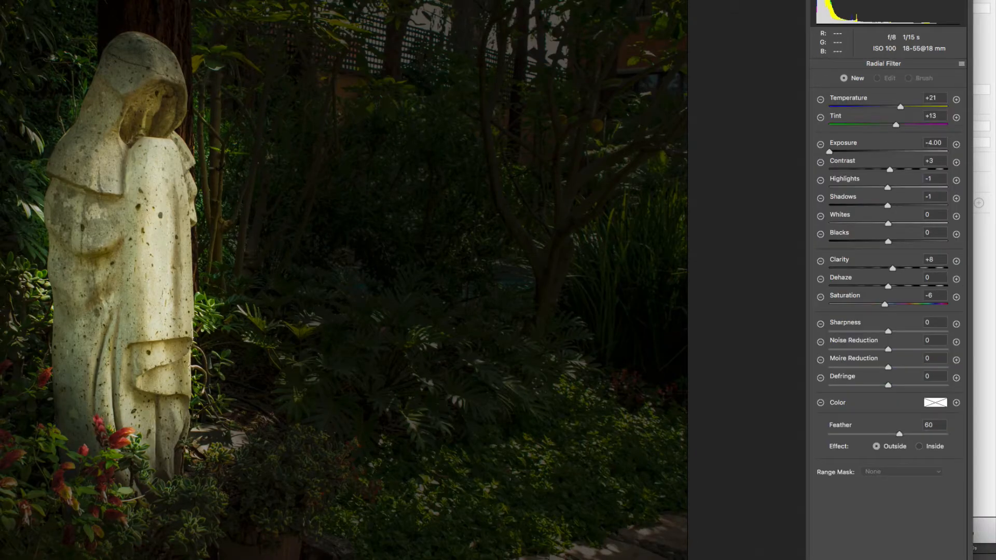
pyautogui.click(919, 446)
pyautogui.moveTo(142, 127); pyautogui.dragTo(197, 167)
pyautogui.click(829, 152)
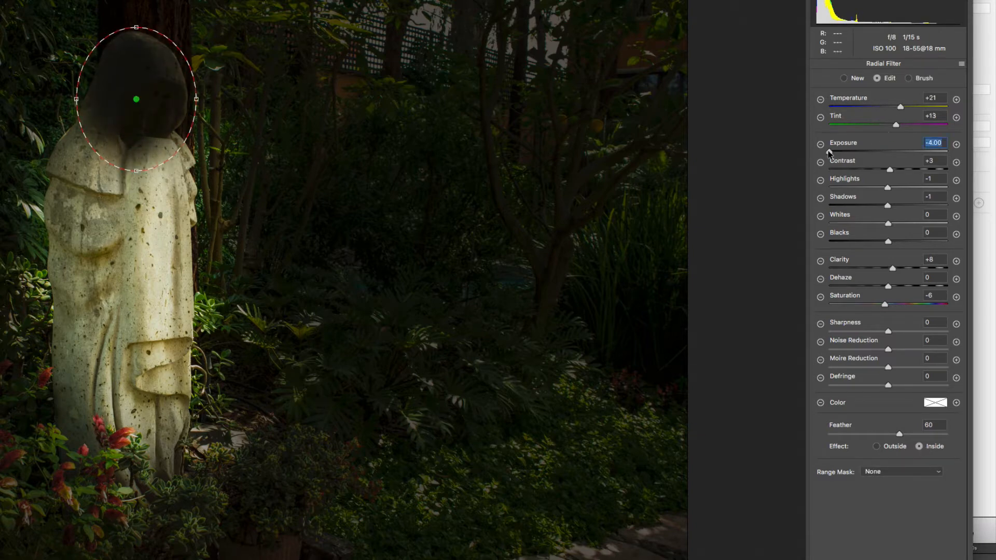
pyautogui.moveTo(828, 154); pyautogui.dragTo(905, 157)
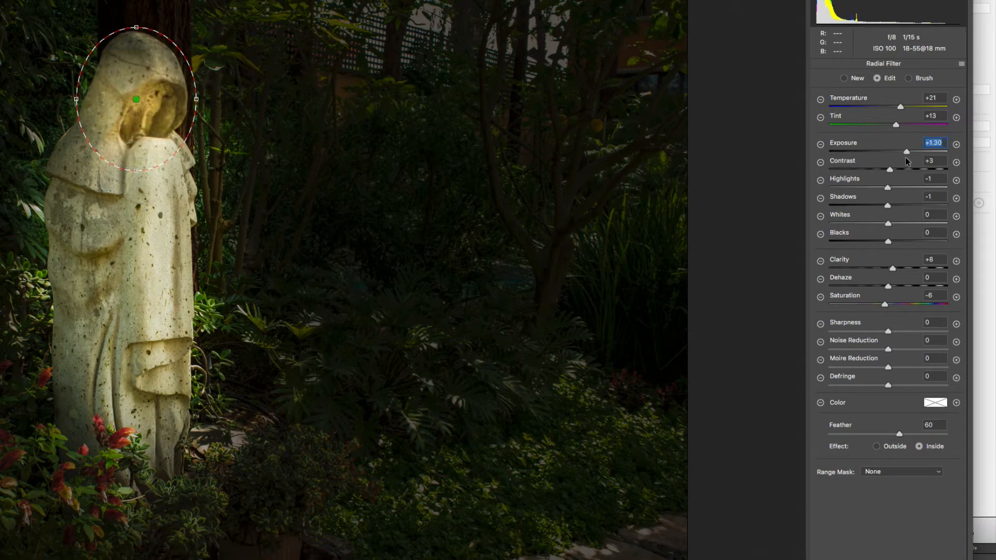
pyautogui.moveTo(900, 106); pyautogui.dragTo(893, 106)
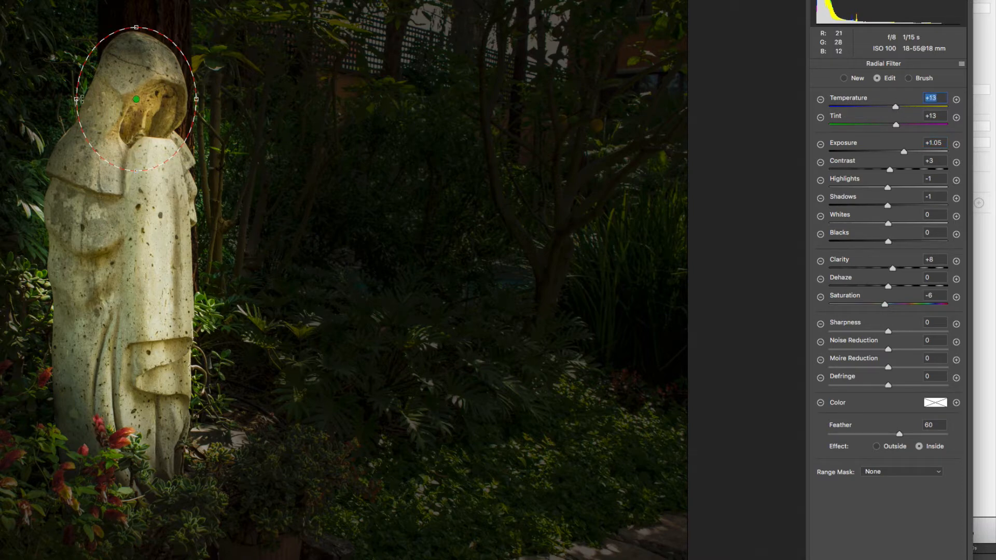
# Enlarge the head's radial filter circle and apply the filter
pyautogui.moveTo(76, 99); pyautogui.dragTo(54, 99)
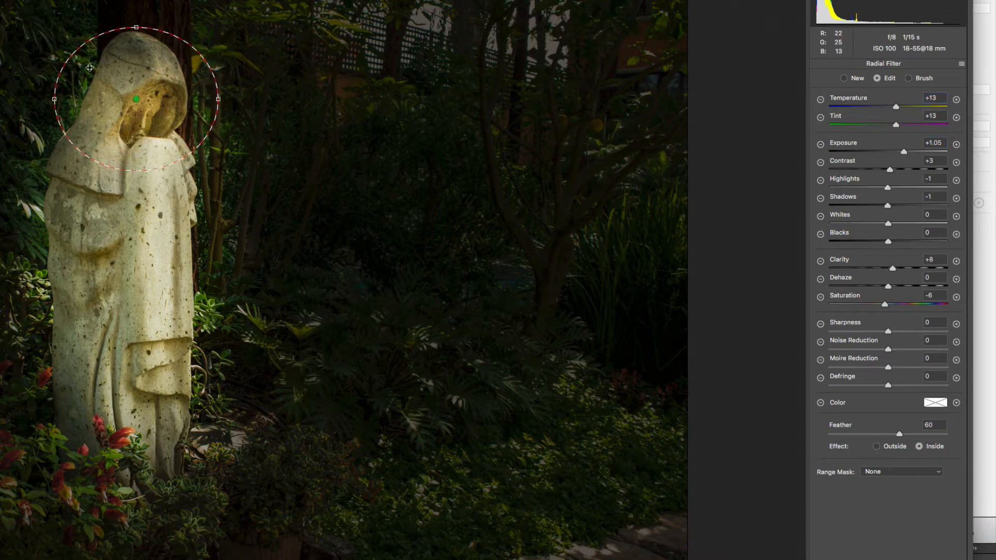
pyautogui.moveTo(140, 25); pyautogui.dragTo(137, 13)
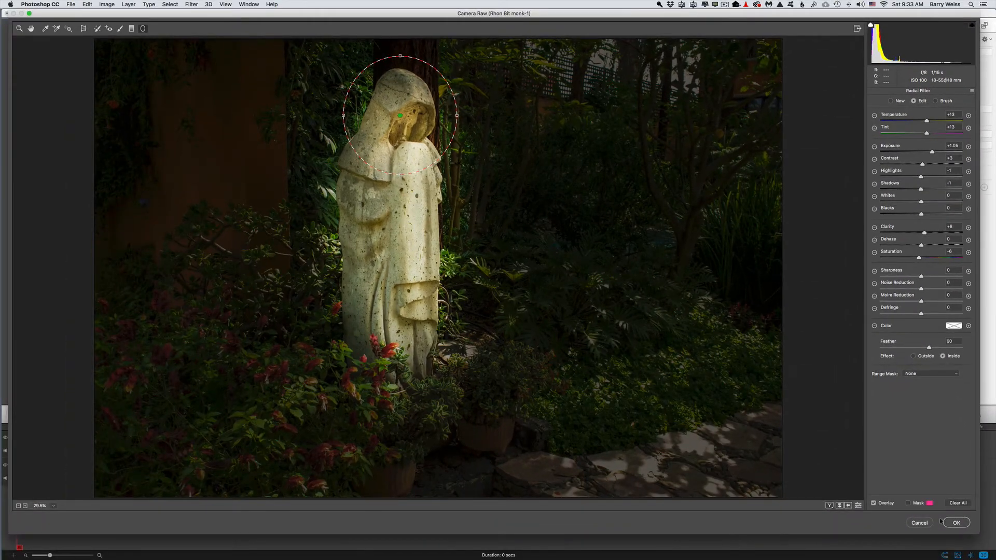
pyautogui.click(958, 526)
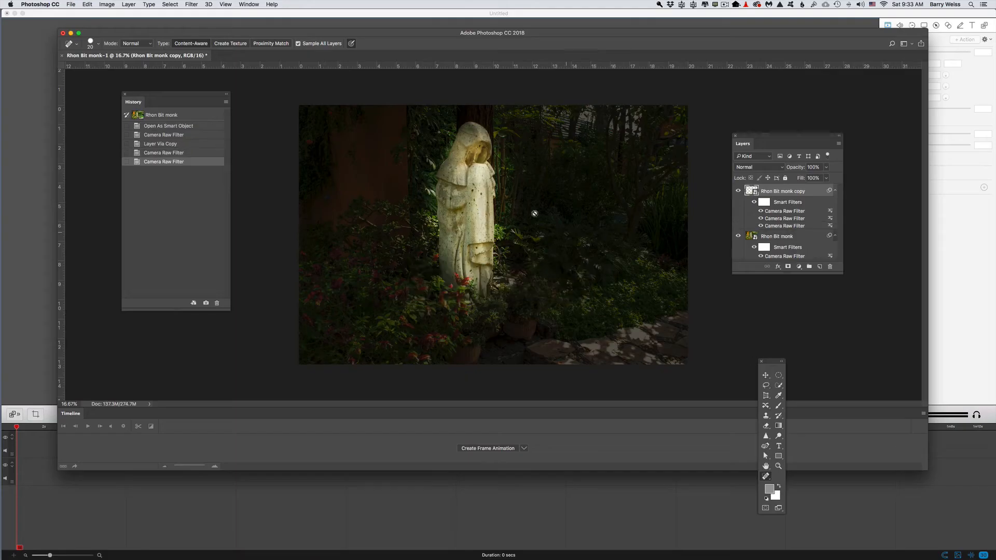
# Open Camera Raw again and draw a small Inside radial filter in the upper foliage with exposure +3.60
pyautogui.click(192, 3)
pyautogui.click(212, 55)
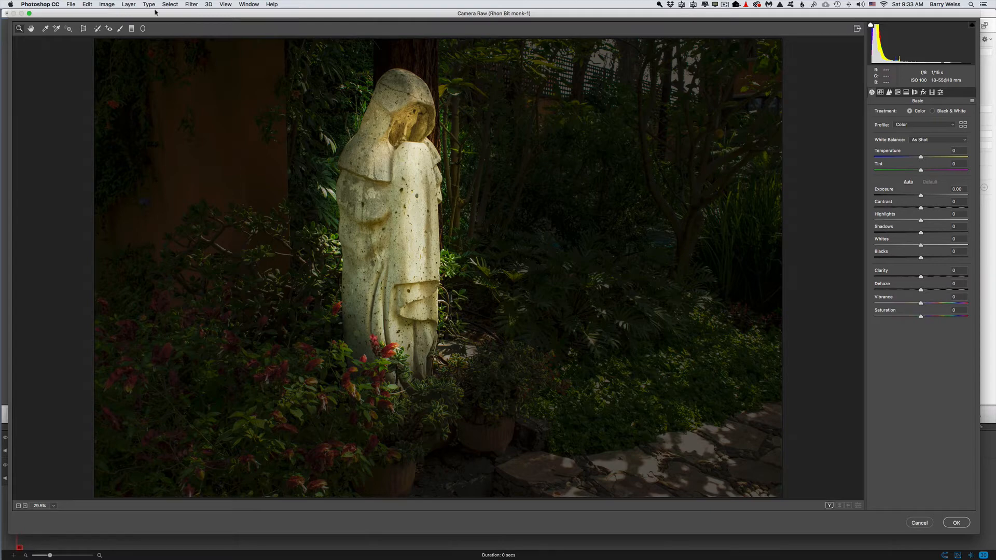
pyautogui.click(143, 29)
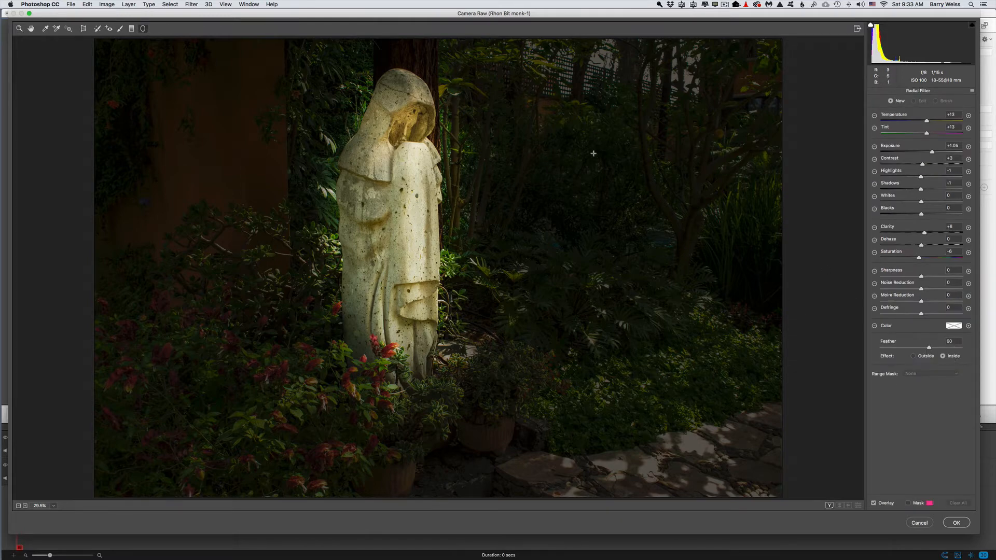
pyautogui.moveTo(598, 157); pyautogui.dragTo(642, 187)
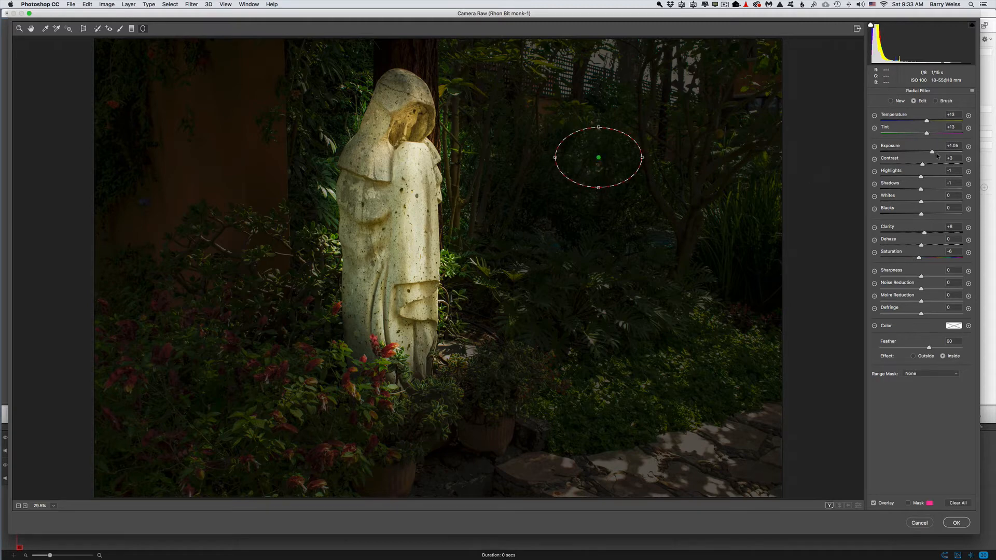
pyautogui.moveTo(931, 154); pyautogui.dragTo(958, 152)
# Add many small radial filters as light spots across the central and right foliage
pyautogui.moveTo(614, 278); pyautogui.dragTo(632, 285)
pyautogui.moveTo(657, 340); pyautogui.dragTo(702, 357)
pyautogui.moveTo(594, 385); pyautogui.dragTo(628, 399)
pyautogui.moveTo(530, 332); pyautogui.dragTo(553, 344)
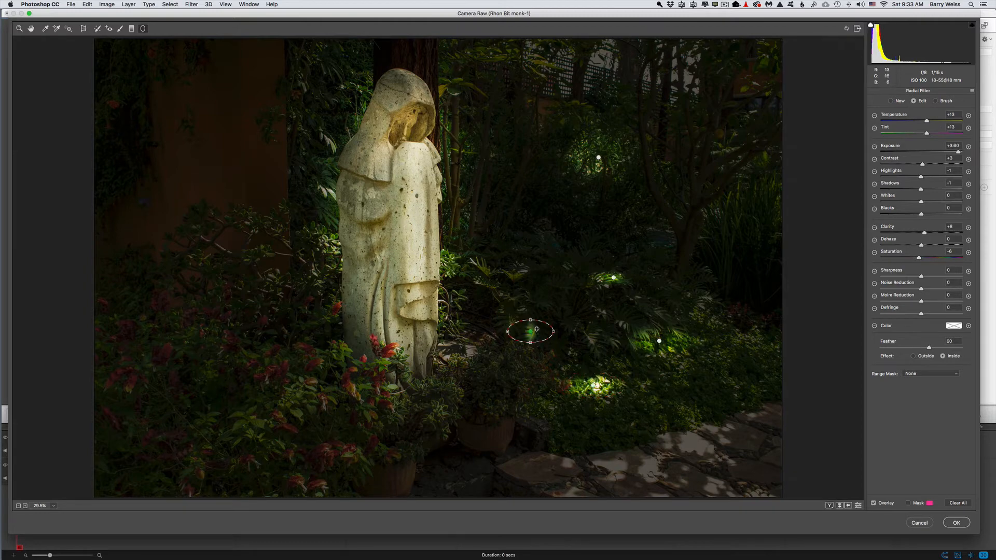
pyautogui.moveTo(509, 284); pyautogui.dragTo(524, 292)
pyautogui.moveTo(512, 196); pyautogui.dragTo(523, 207)
pyautogui.moveTo(498, 139); pyautogui.dragTo(511, 152)
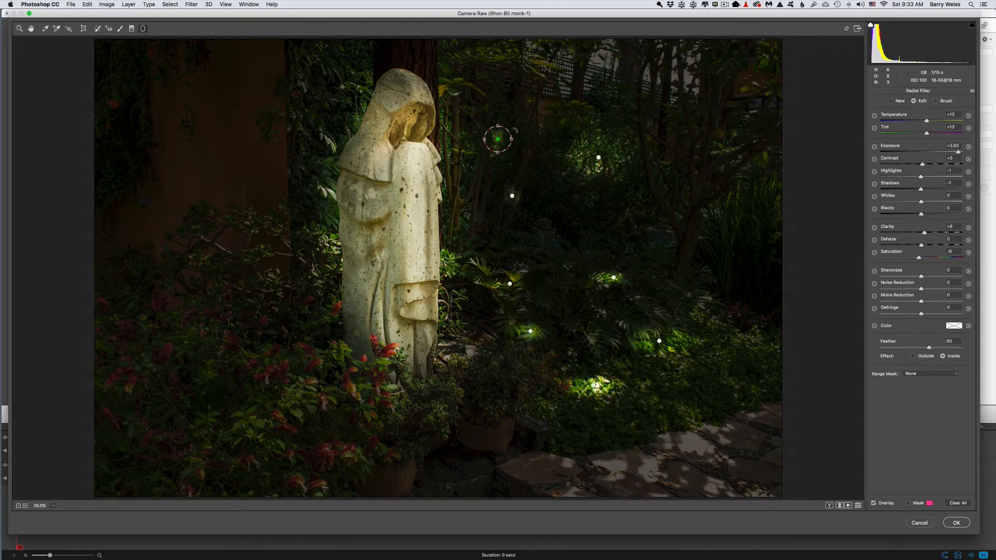
pyautogui.moveTo(501, 83)
pyautogui.mouseDown()
pyautogui.moveTo(503, 99)
pyautogui.moveTo(516, 99)
pyautogui.mouseUp()
pyautogui.moveTo(714, 75); pyautogui.dragTo(730, 111)
pyautogui.moveTo(694, 176); pyautogui.dragTo(704, 263)
pyautogui.moveTo(626, 241); pyautogui.dragTo(713, 305)
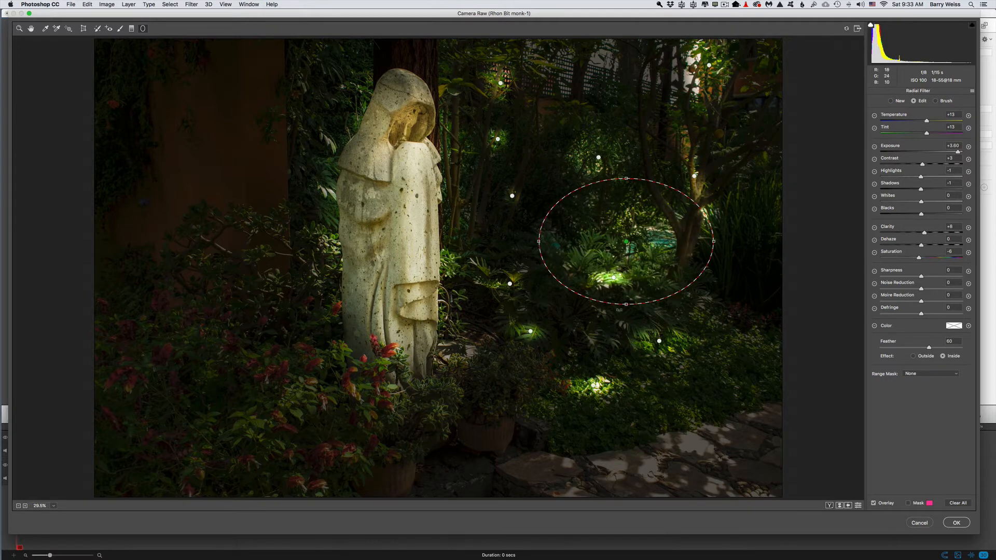
# Add small radial filters as light spots on the red flowers, the statue's base and the foliage left of the statue
pyautogui.moveTo(158, 398)
pyautogui.mouseDown()
pyautogui.moveTo(260, 442)
pyautogui.moveTo(238, 454)
pyautogui.mouseUp()
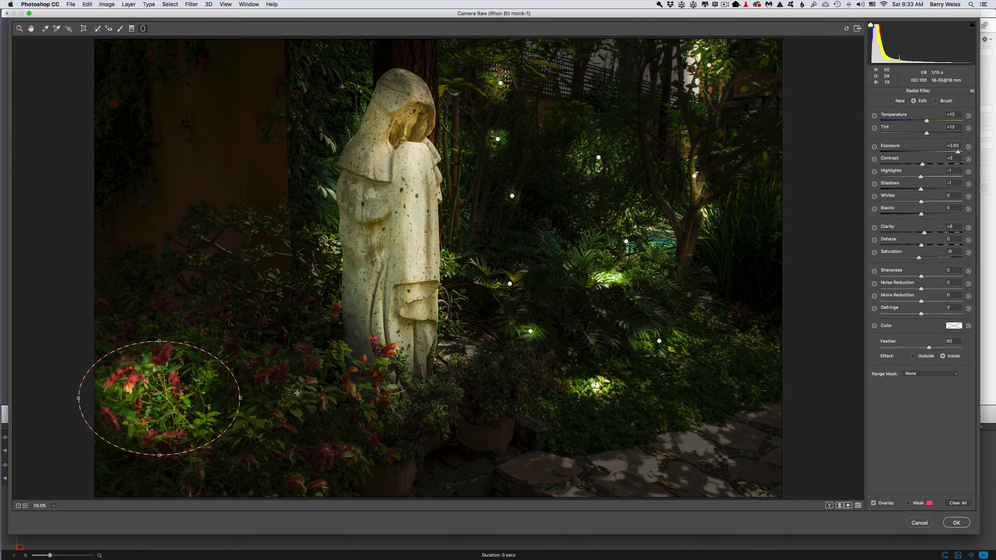
pyautogui.moveTo(328, 388); pyautogui.dragTo(353, 394)
pyautogui.moveTo(294, 465); pyautogui.dragTo(356, 478)
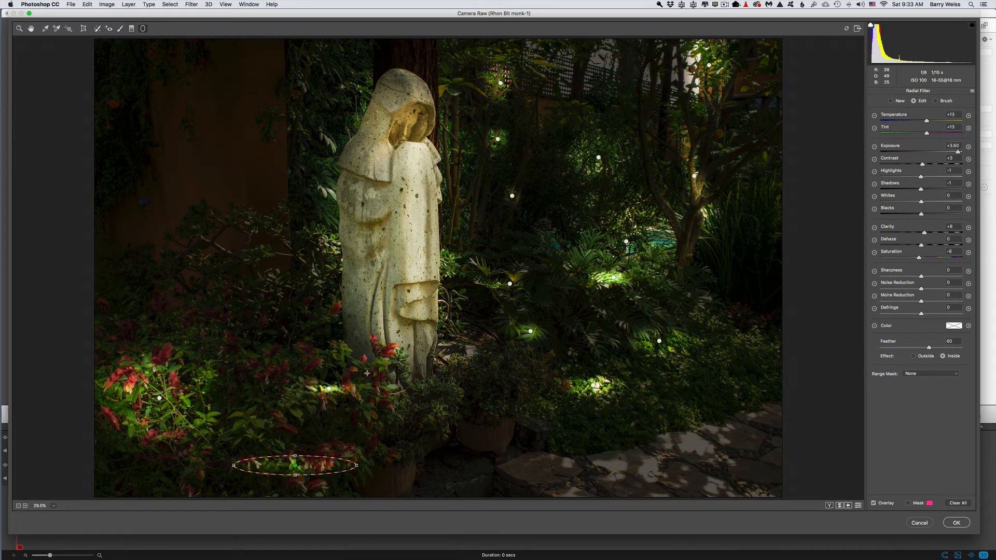
pyautogui.moveTo(360, 366); pyautogui.dragTo(415, 400)
pyautogui.moveTo(226, 286); pyautogui.dragTo(288, 328)
pyautogui.moveTo(287, 242); pyautogui.dragTo(314, 288)
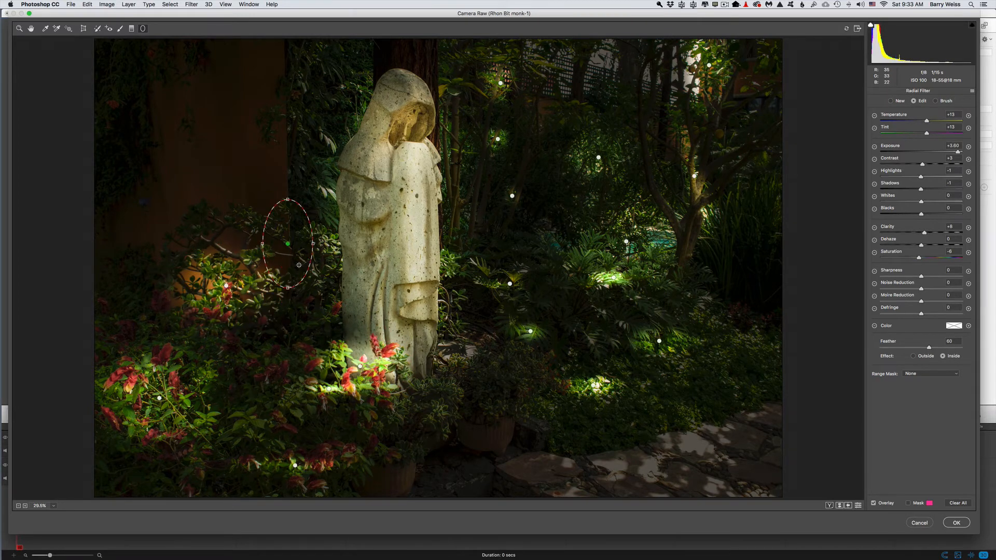
pyautogui.moveTo(344, 78); pyautogui.dragTo(362, 93)
pyautogui.moveTo(177, 293); pyautogui.dragTo(188, 326)
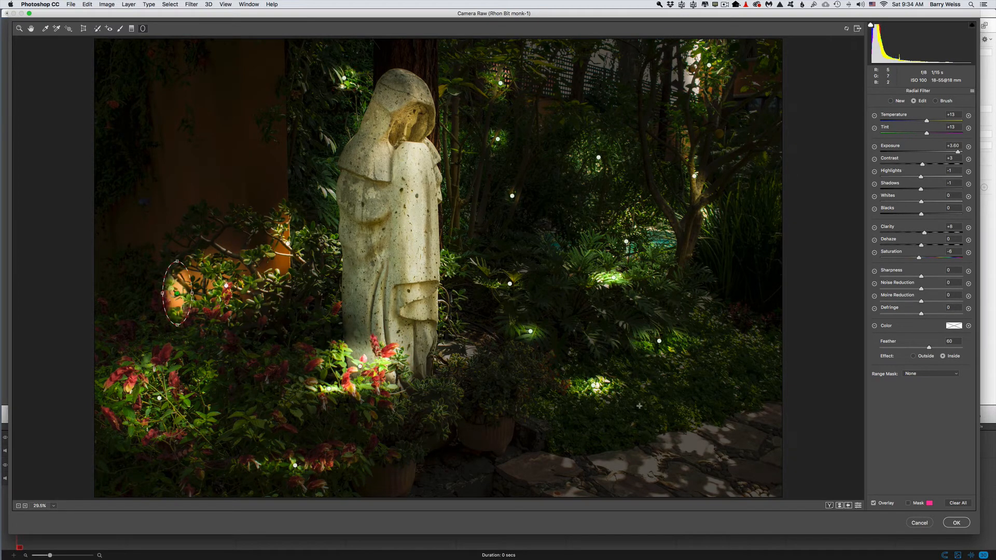
# Add more radial light spots across the right foliage, the treetops and the plants below the statue, then apply the filter
pyautogui.moveTo(646, 402); pyautogui.dragTo(668, 426)
pyautogui.moveTo(725, 373); pyautogui.dragTo(765, 380)
pyautogui.moveTo(774, 190); pyautogui.dragTo(790, 243)
pyautogui.moveTo(659, 295); pyautogui.dragTo(736, 332)
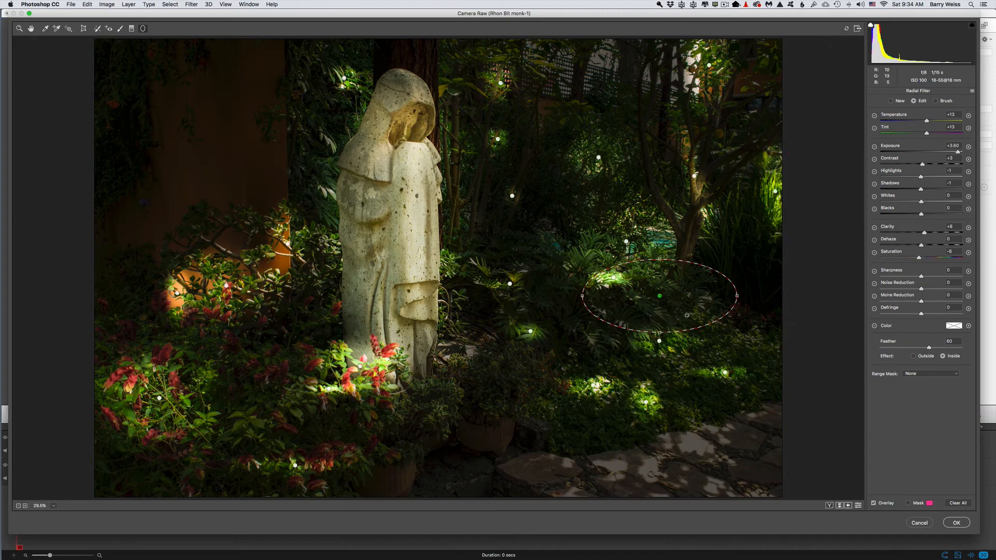
pyautogui.moveTo(552, 154); pyautogui.dragTo(572, 168)
pyautogui.moveTo(546, 75); pyautogui.dragTo(562, 88)
pyautogui.moveTo(735, 71); pyautogui.dragTo(752, 85)
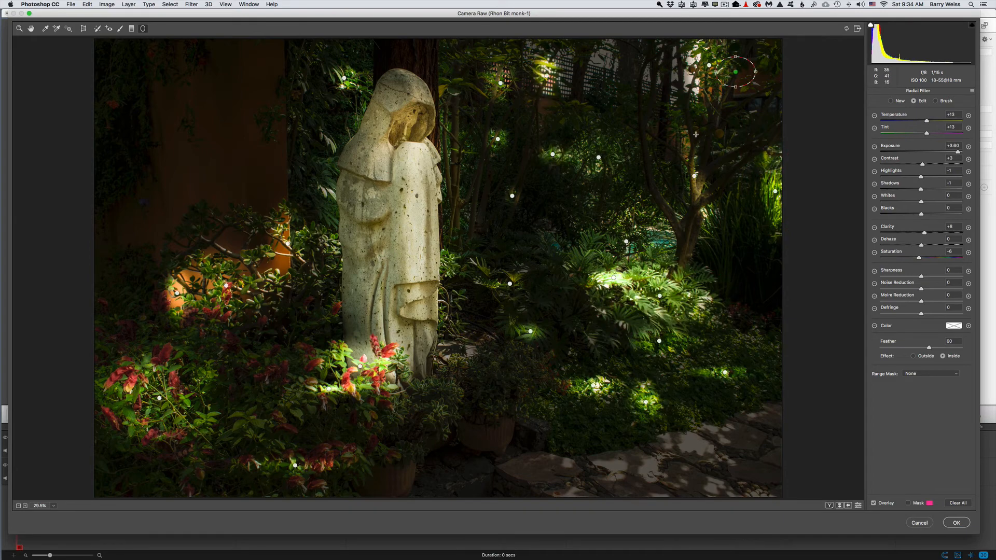
pyautogui.moveTo(453, 395); pyautogui.dragTo(522, 410)
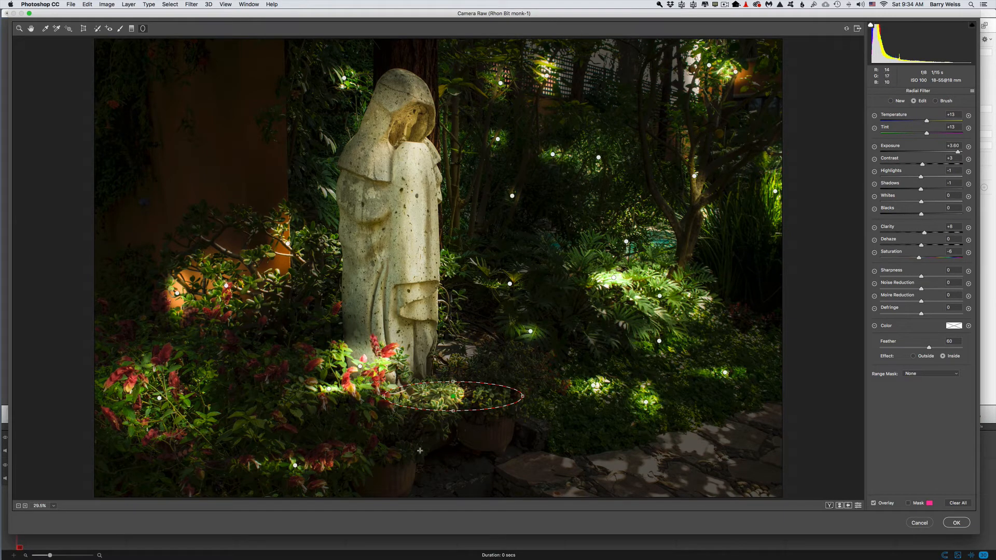
pyautogui.moveTo(421, 458); pyautogui.dragTo(434, 461)
pyautogui.moveTo(527, 415); pyautogui.dragTo(541, 422)
pyautogui.moveTo(518, 349); pyautogui.dragTo(539, 387)
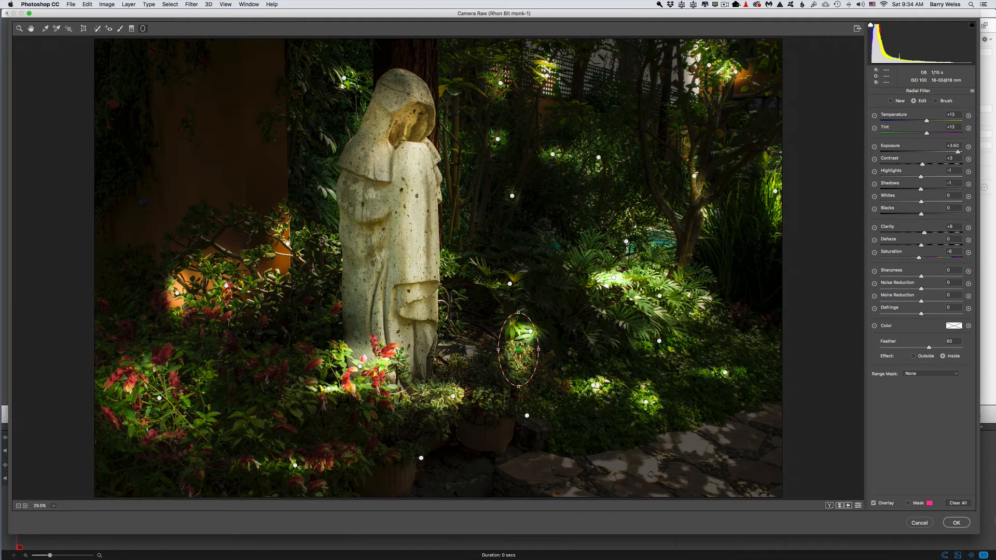
pyautogui.click(956, 522)
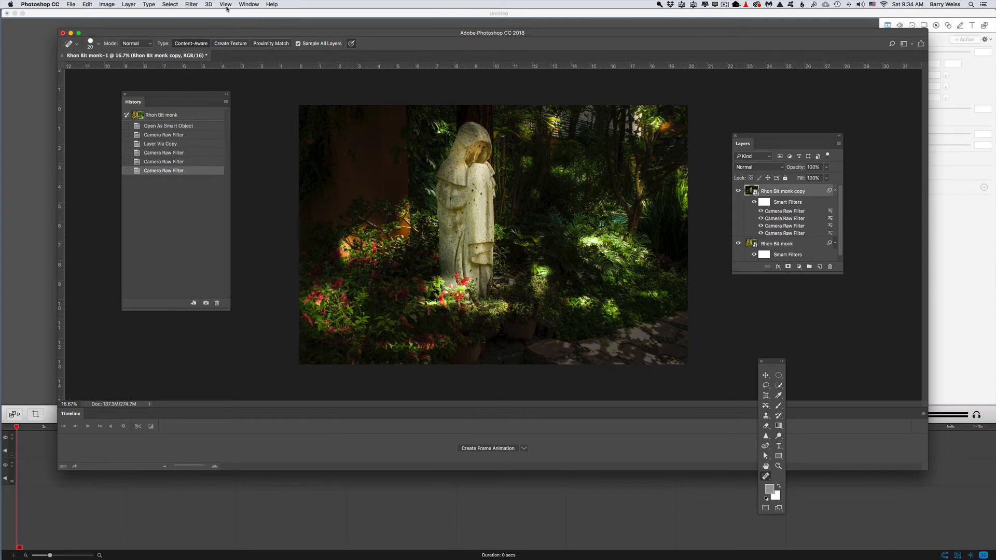
# Crop the image by trimming the left, right and bottom edges in closer around the statue
pyautogui.click(191, 5)
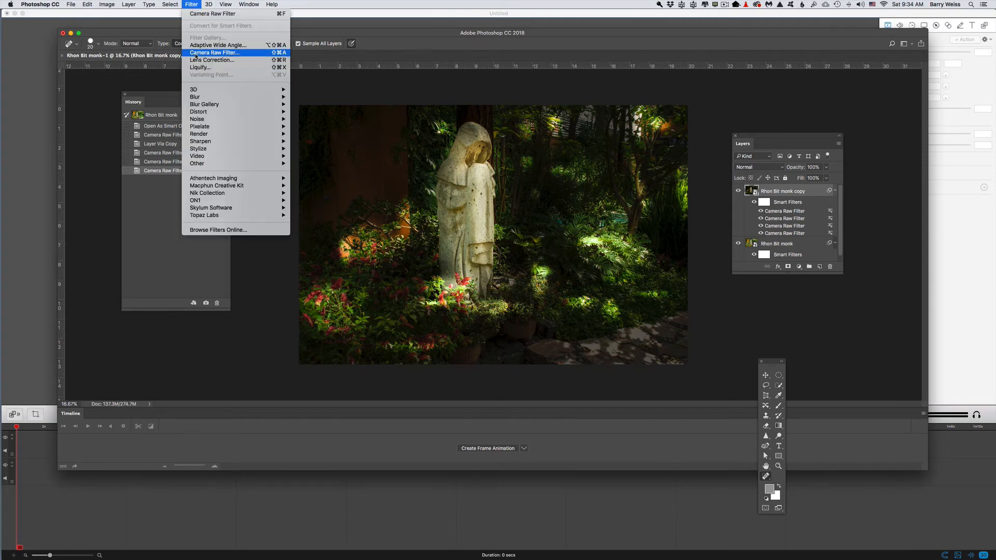
pyautogui.click(449, 228)
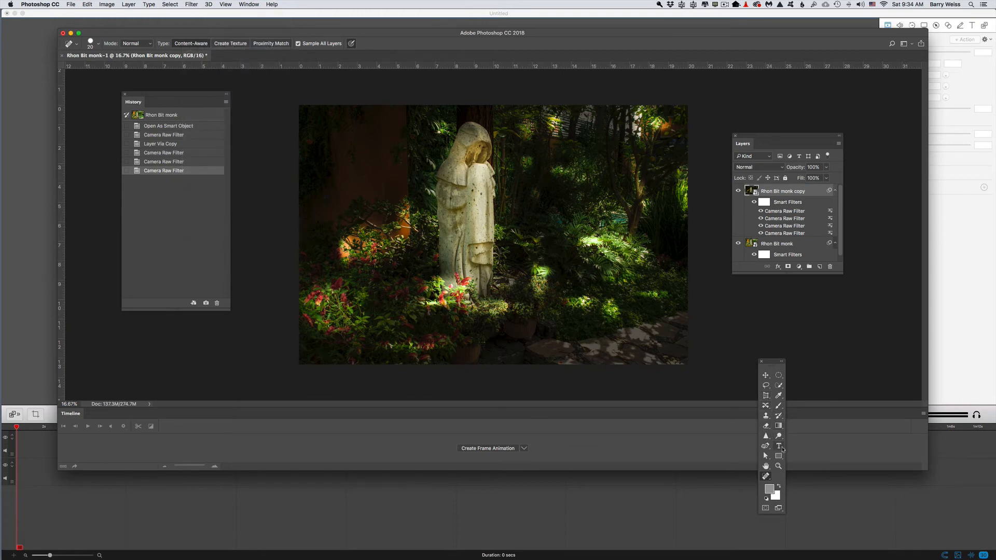
pyautogui.rightClick(772, 480)
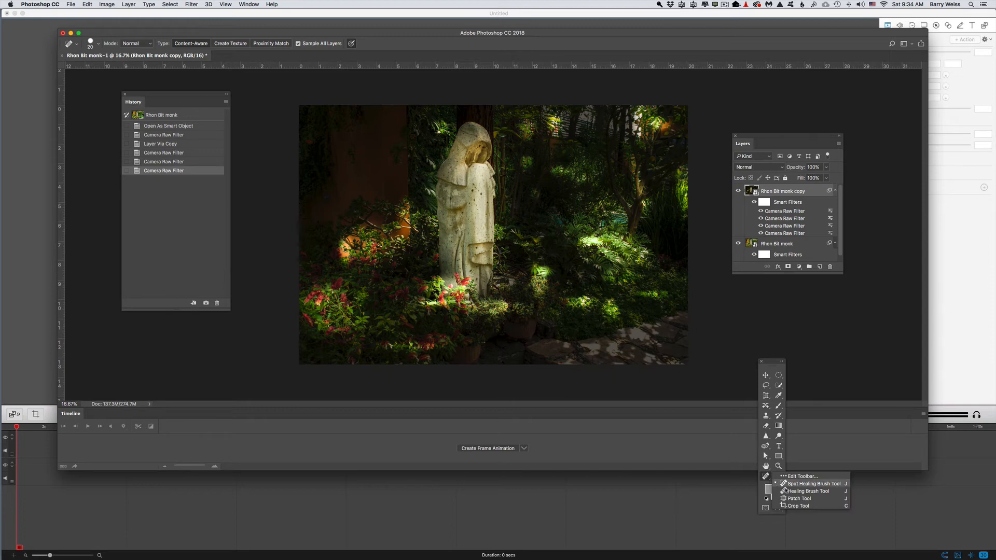
pyautogui.click(794, 477)
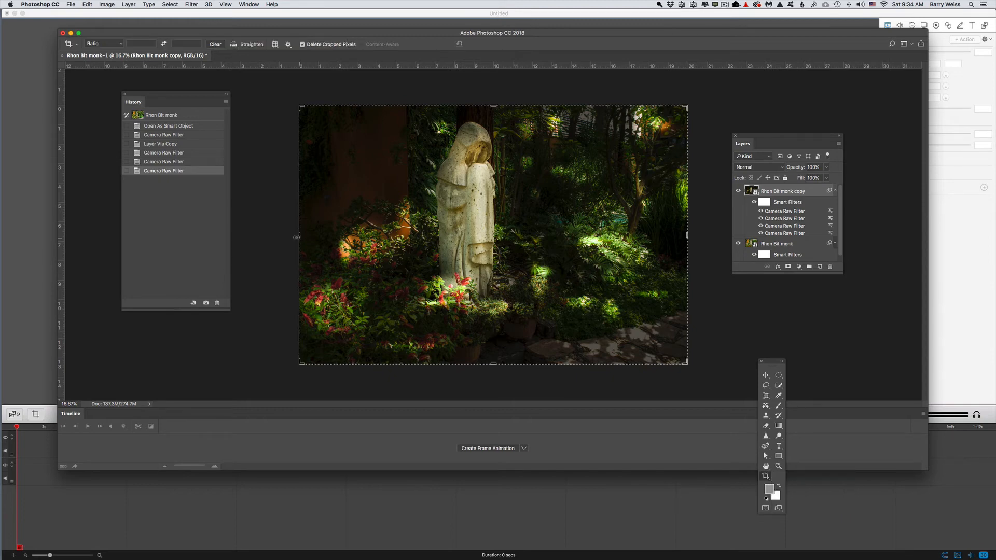
pyautogui.moveTo(299, 235); pyautogui.dragTo(337, 235)
pyautogui.moveTo(650, 235); pyautogui.dragTo(637, 234)
pyautogui.moveTo(637, 364); pyautogui.dragTo(628, 344)
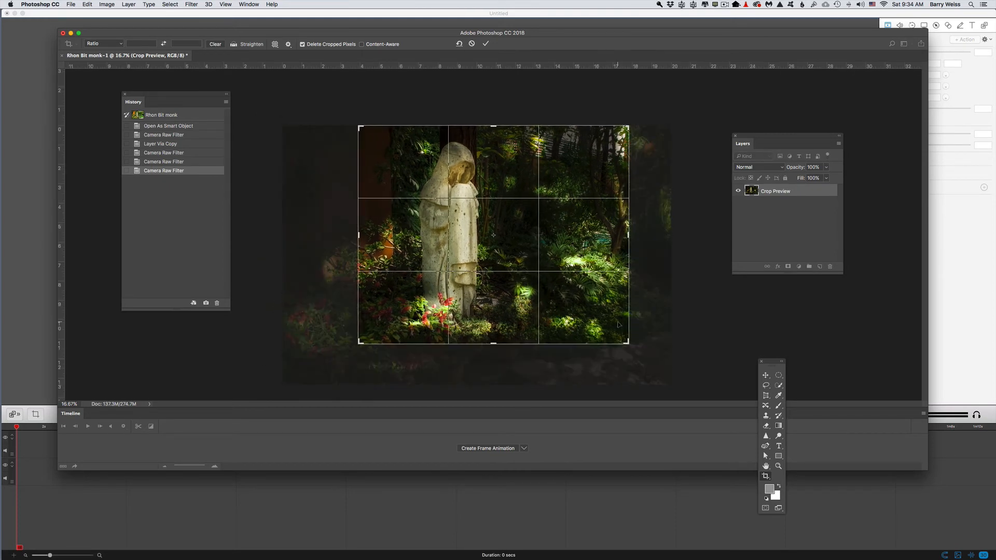
pyautogui.press('Return')
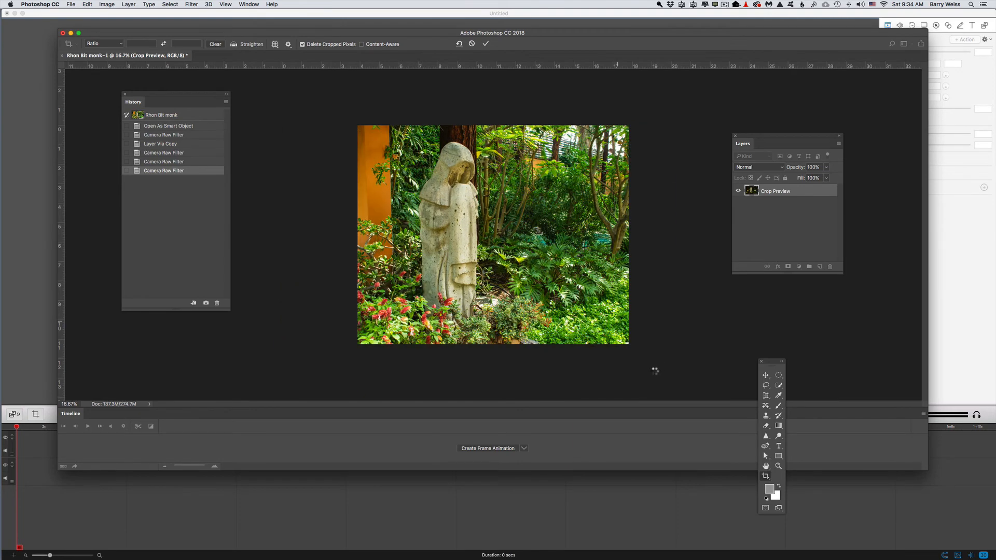